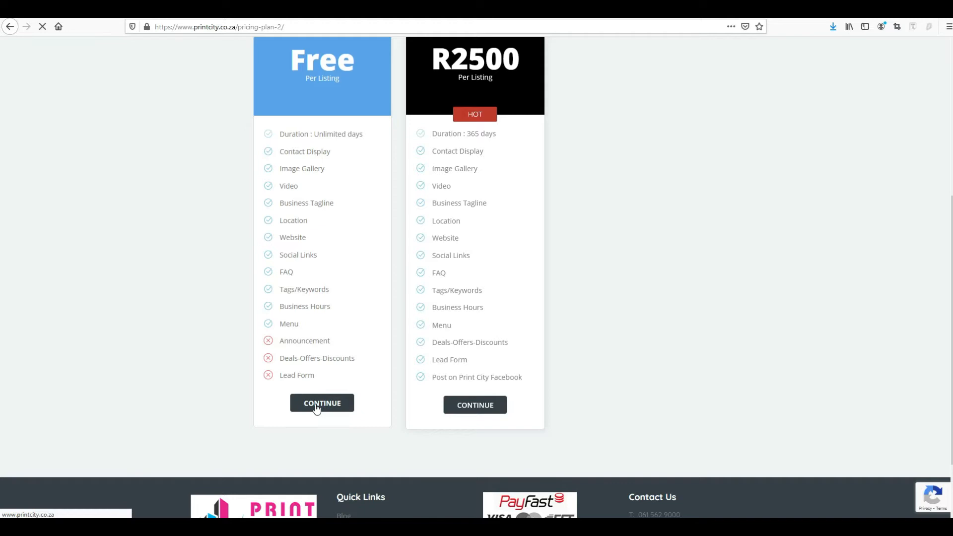
Step: Choose the free listing plan and title the listing 'Printing ABC Company'
click(316, 408)
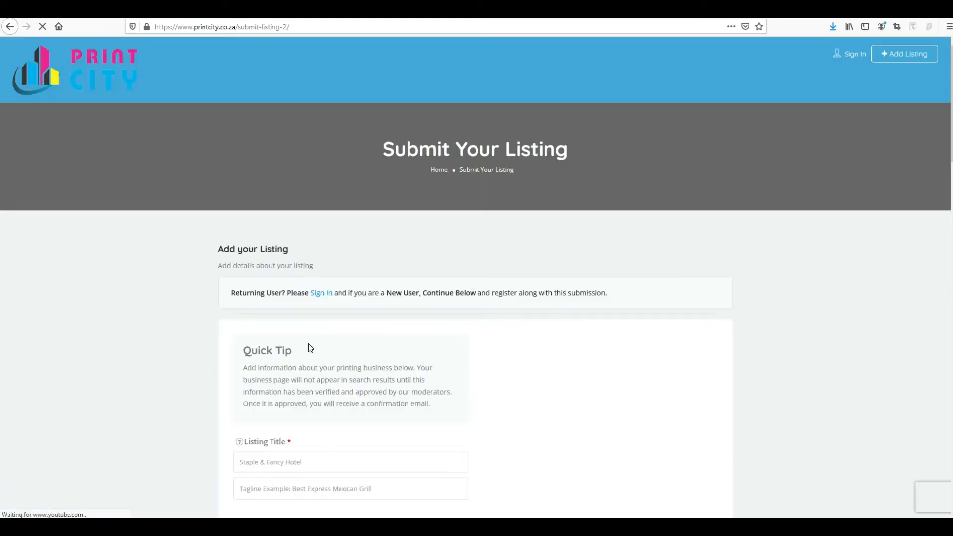
scroll(308, 344, down, 2)
scroll(296, 293, down, 2)
click(301, 257)
text(Printing)
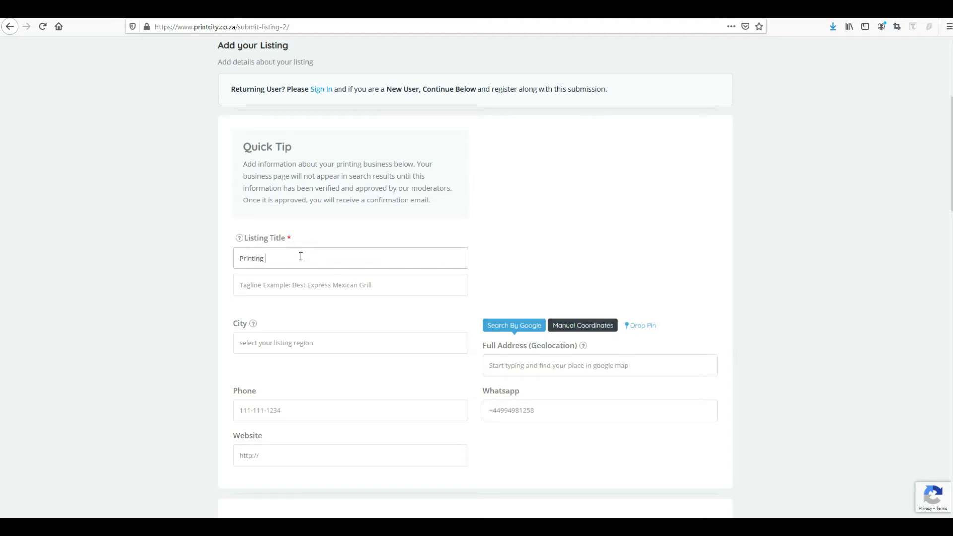
text( ABC Company)
Step: Add the listing tagline and set the city to Pietermaritzburg
click(308, 286)
text(Printing in PMB)
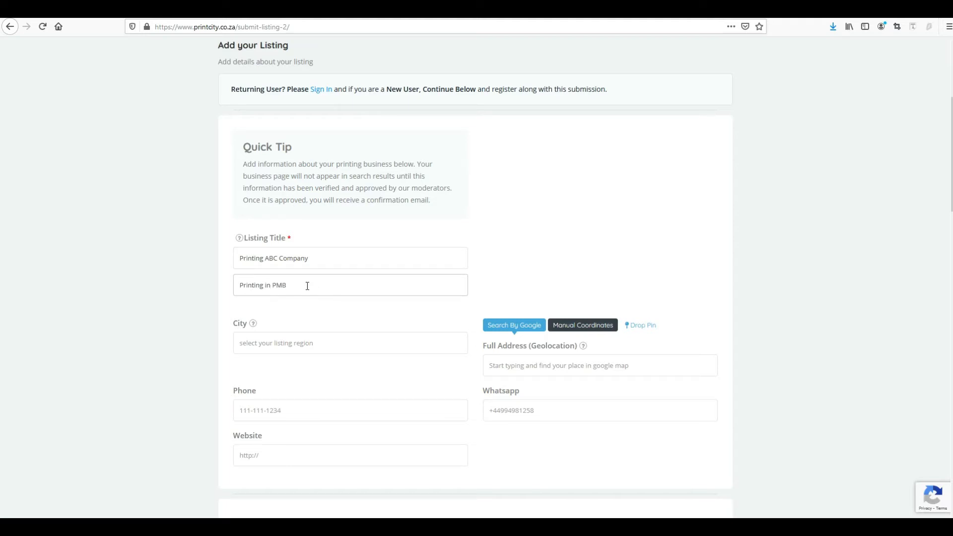
scroll(348, 290, down, 2)
click(369, 292)
text(pieter)
click(328, 313)
Step: Enter the business street address and pick the matching Pietermaritzburg suggestion
scroll(351, 315, down, 2)
click(512, 277)
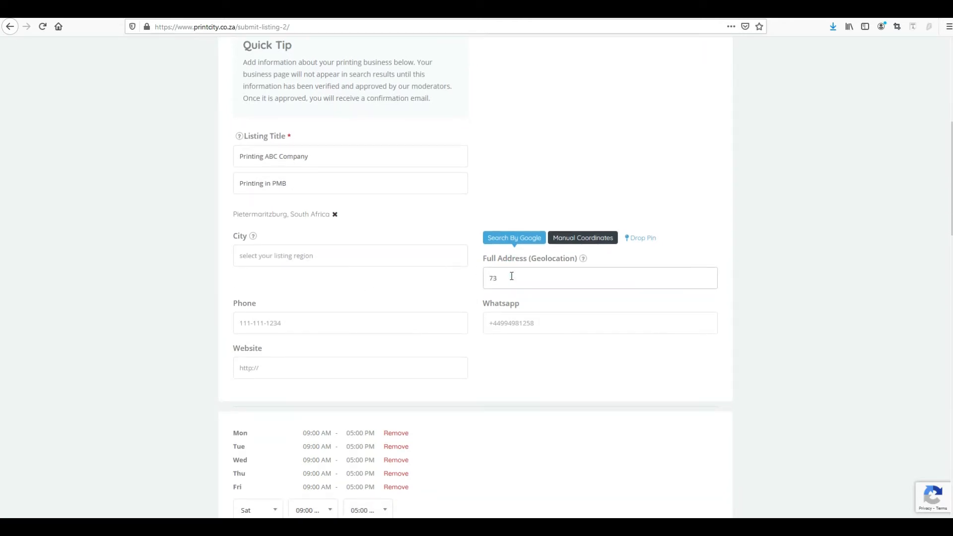
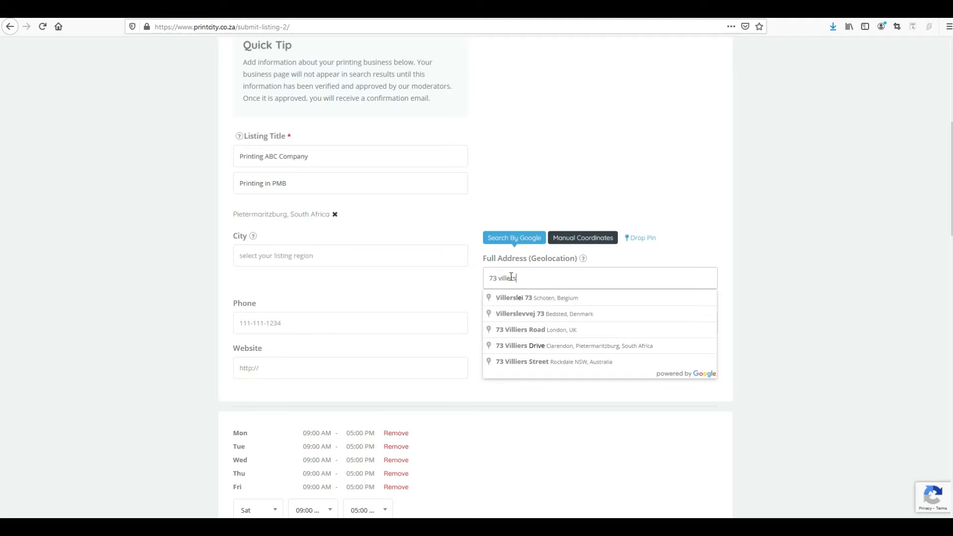
click(539, 345)
click(283, 317)
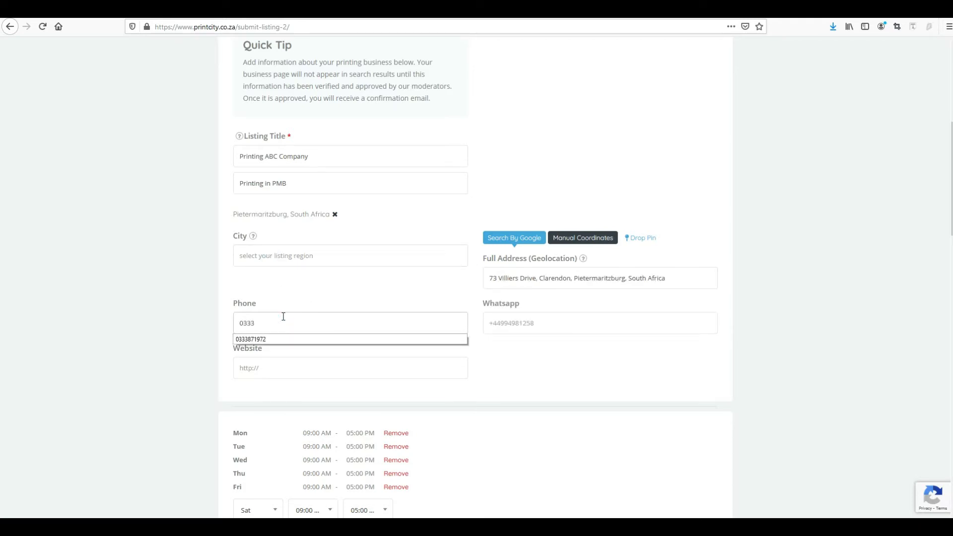
click(525, 324)
text(083)
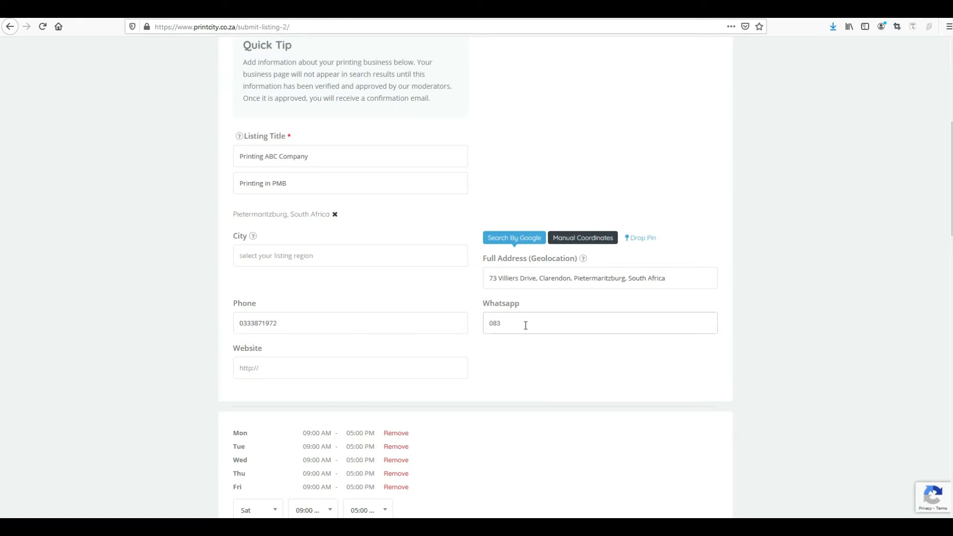
text(0000000)
click(278, 364)
text(https://)
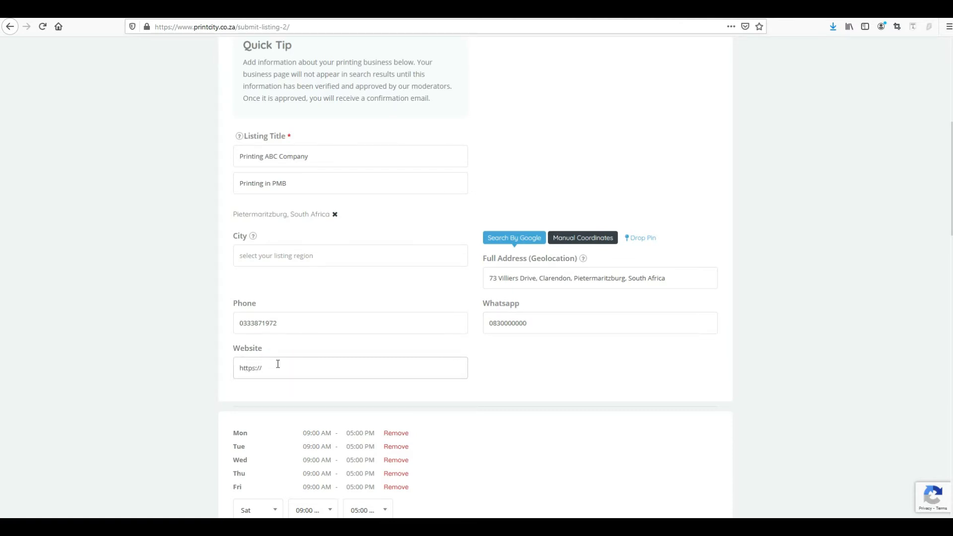
text(myprintwebistesa.co.za)
Step: Clear the default hours rows and set opening 08:00 and closing 04:30
scroll(336, 313, down, 4)
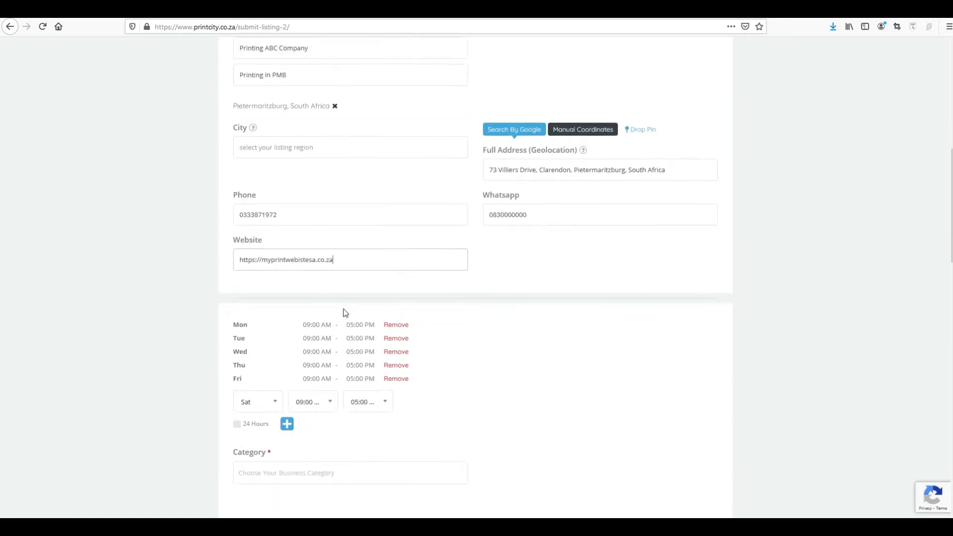
click(397, 230)
click(398, 230)
click(397, 230)
click(397, 230)
click(397, 230)
click(325, 240)
click(307, 277)
click(386, 240)
click(364, 292)
Step: Apply the 08:00am–04:30pm hours to every day, Saturday through Friday
click(289, 262)
click(288, 274)
click(288, 288)
click(288, 302)
click(288, 315)
click(288, 327)
click(287, 342)
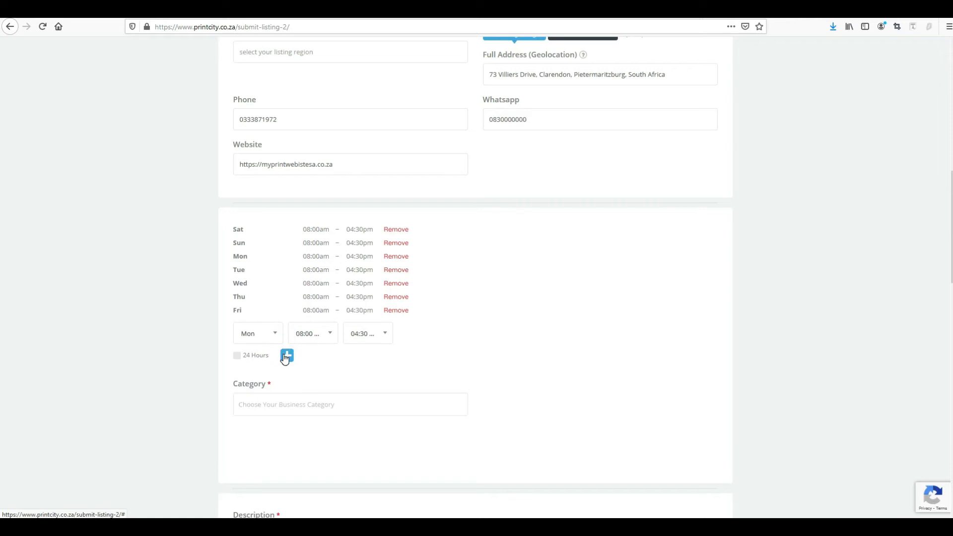
Step: Choose Print Marketing and Internet Cafe as the business categories
scroll(328, 374, down, 1)
click(308, 352)
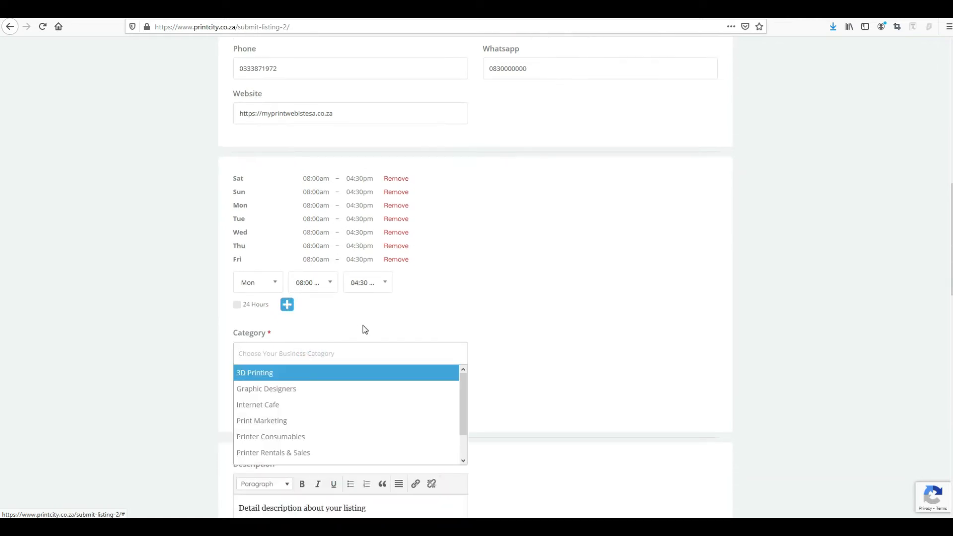
click(277, 420)
scroll(308, 348, down, 3)
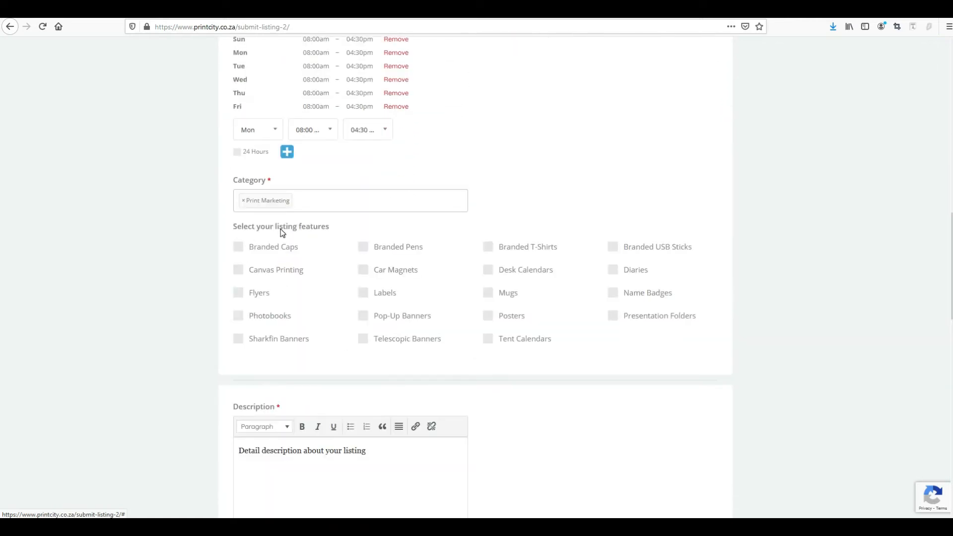
click(329, 202)
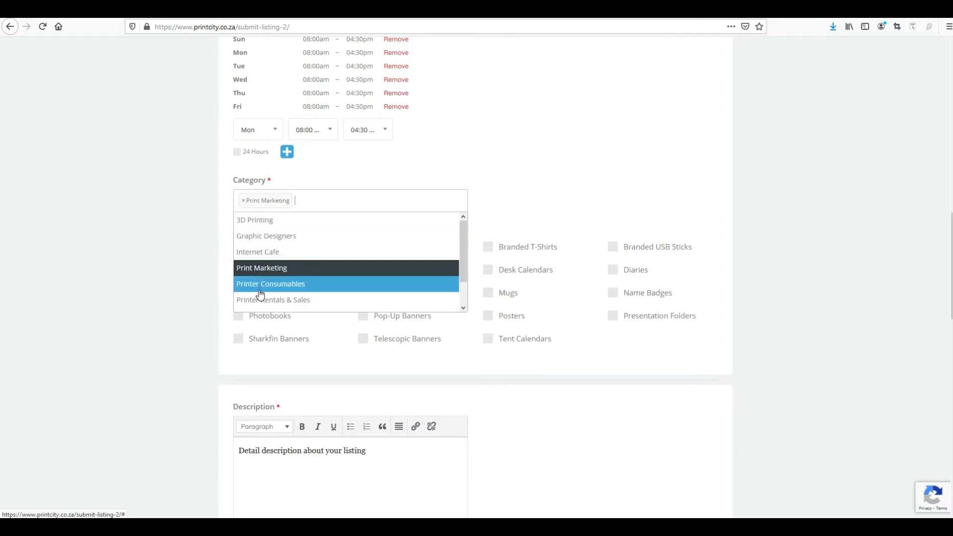
click(274, 252)
Step: Tick the Branded Caps, Mugs, Internet, Name Badges and Presentation Folders features
scroll(300, 270, up, 1)
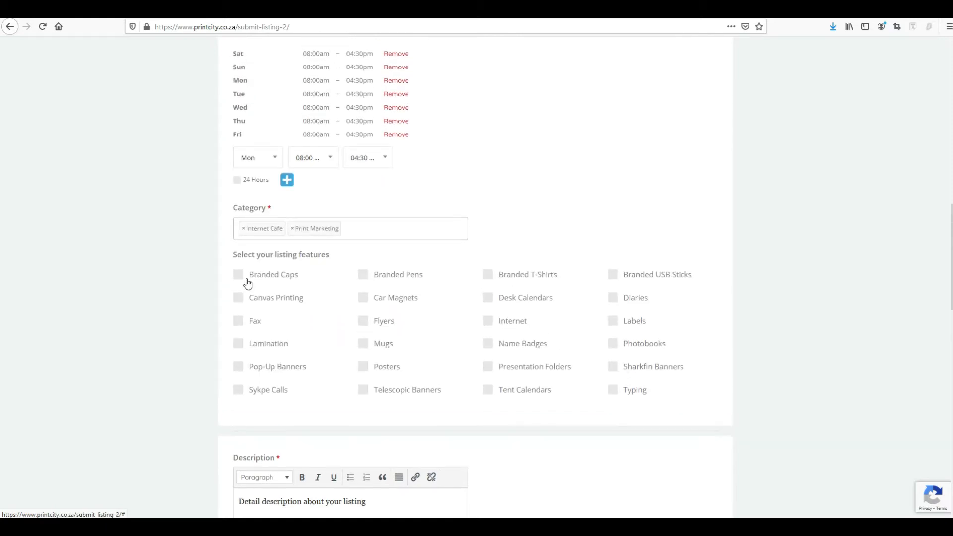
click(238, 275)
click(363, 343)
click(489, 321)
click(488, 344)
click(489, 369)
Step: Copy the description text from Notepad and paste it into the description box
scroll(392, 403, down, 5)
click(461, 526)
click(553, 417)
key(ctrl+a)
key(ctrl+c)
click(406, 257)
key(ctrl+v)
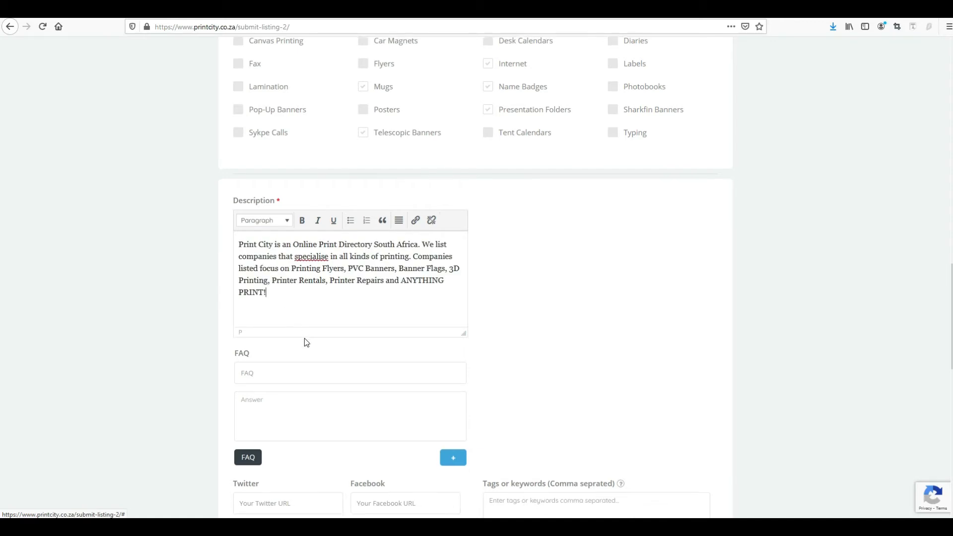
Step: Add an FAQ about free delivery along with its answer
scroll(305, 338, down, 3)
click(284, 223)
text(Do you offer FREE D)
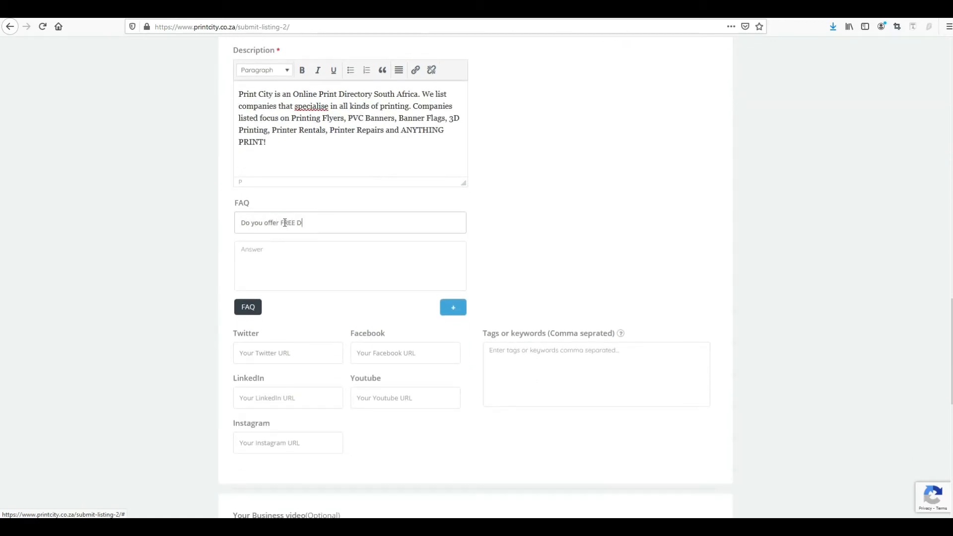
click(364, 264)
text(Y)
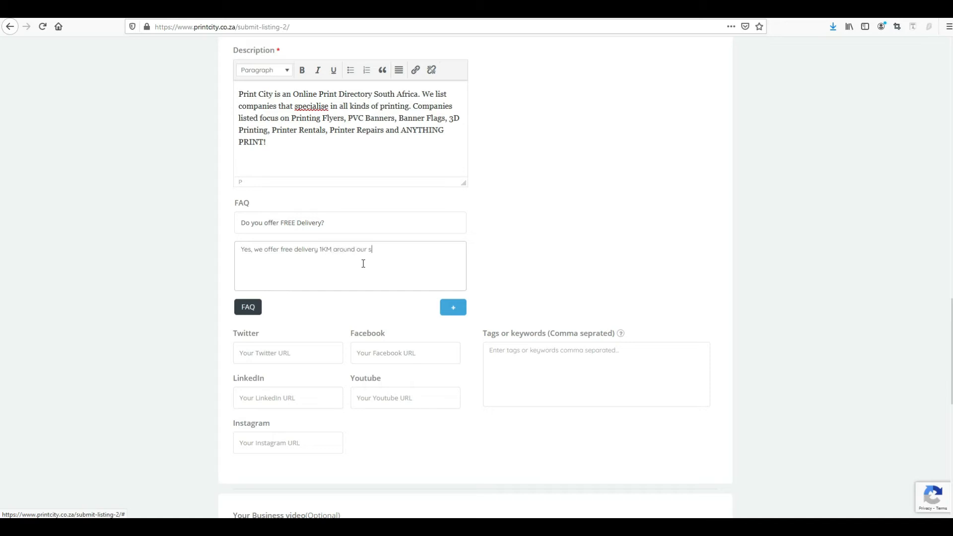
Step: Add the Facebook page URL and the tag 'banners' to the listing
scroll(389, 285, down, 2)
click(372, 252)
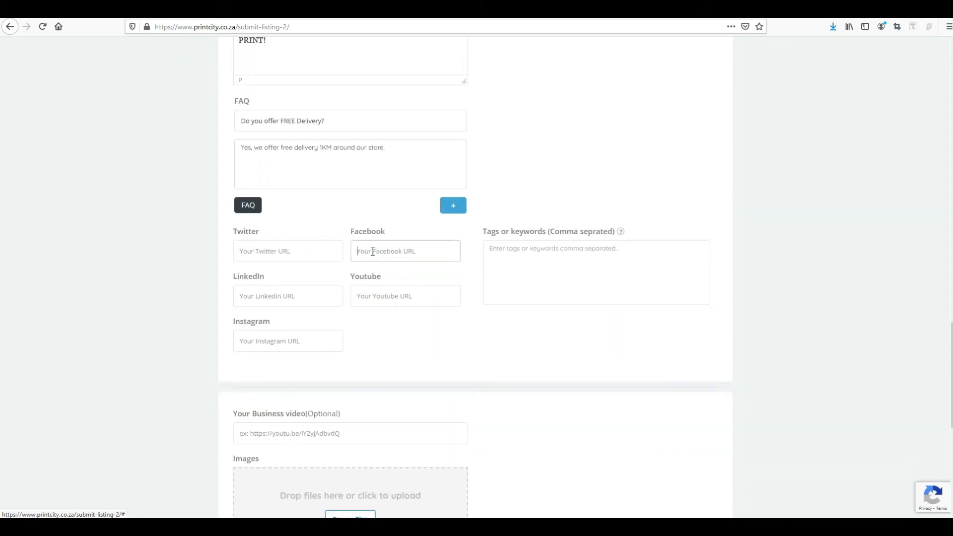
text(http://facebook.com/princitysa)
click(298, 254)
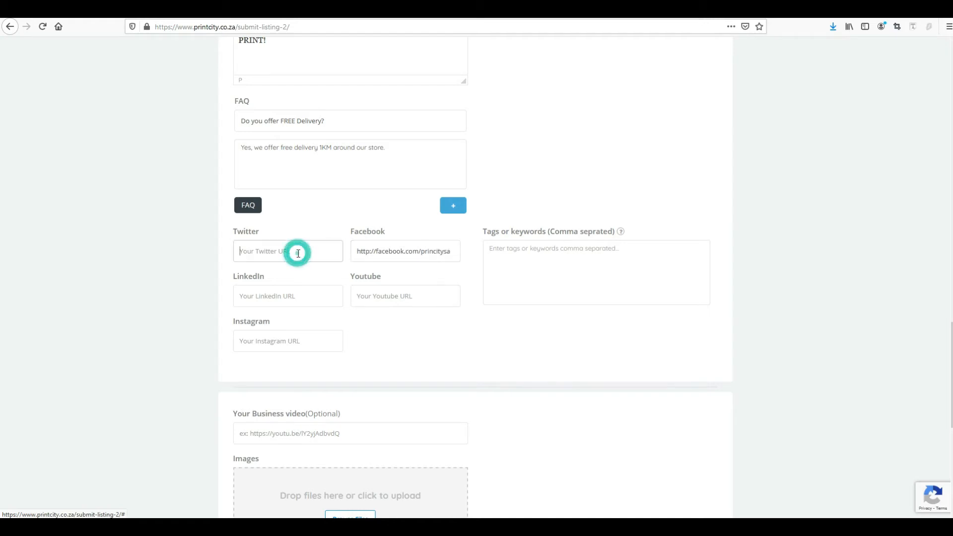
click(630, 276)
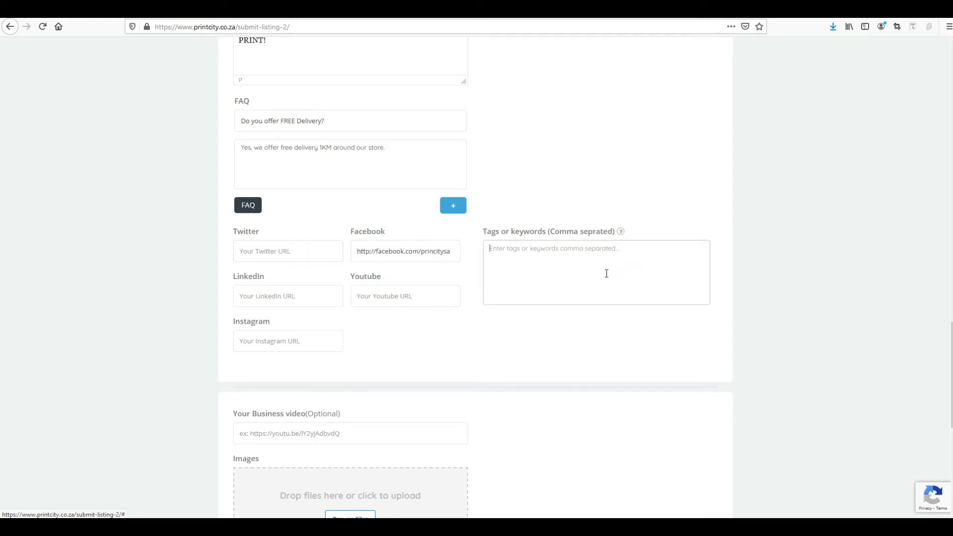
text(banners, flyers, key rings)
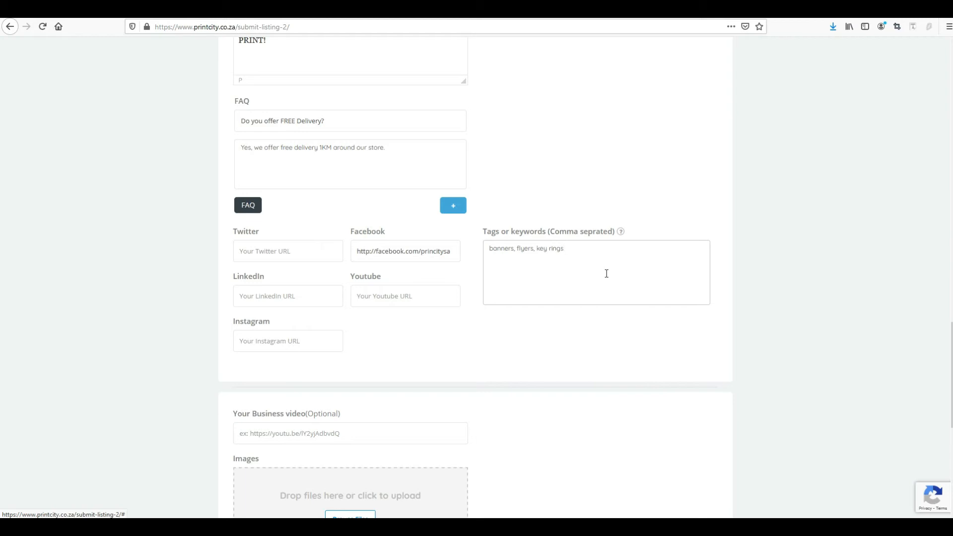
scroll(428, 273, down, 3)
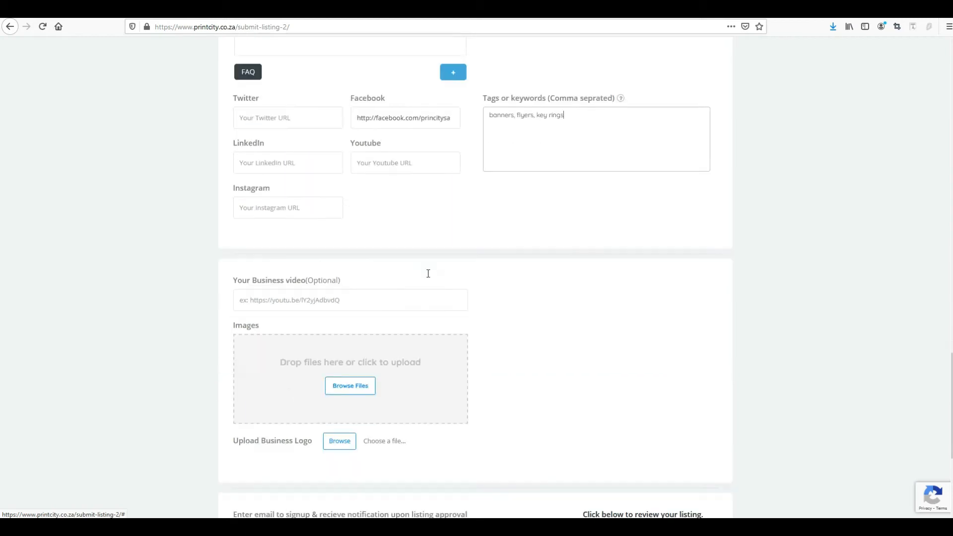
scroll(321, 279, down, 1)
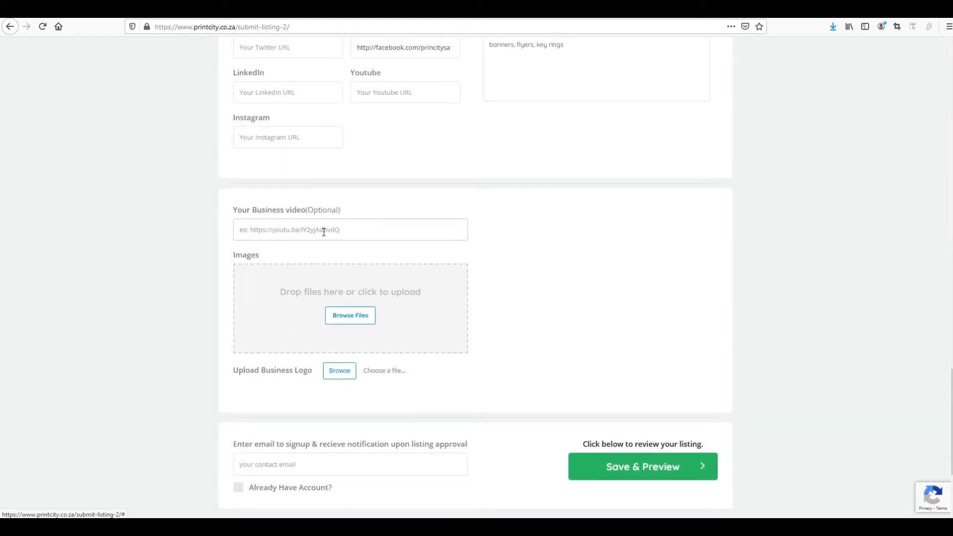
click(322, 232)
text(http://youtube.com/printcityvideos343)
Step: Upload print1, print2 and print3 from the Print City folder as listing images
scroll(313, 248, down, 1)
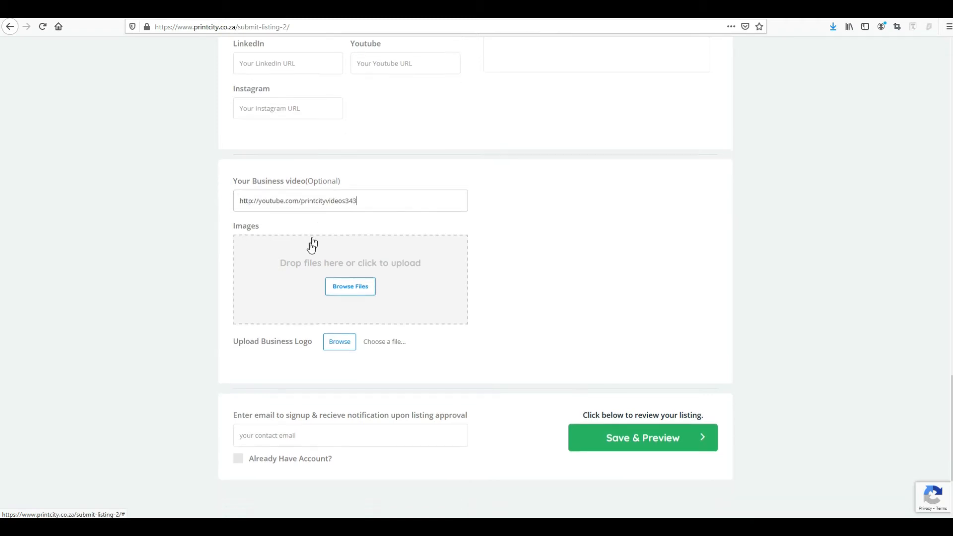
click(361, 272)
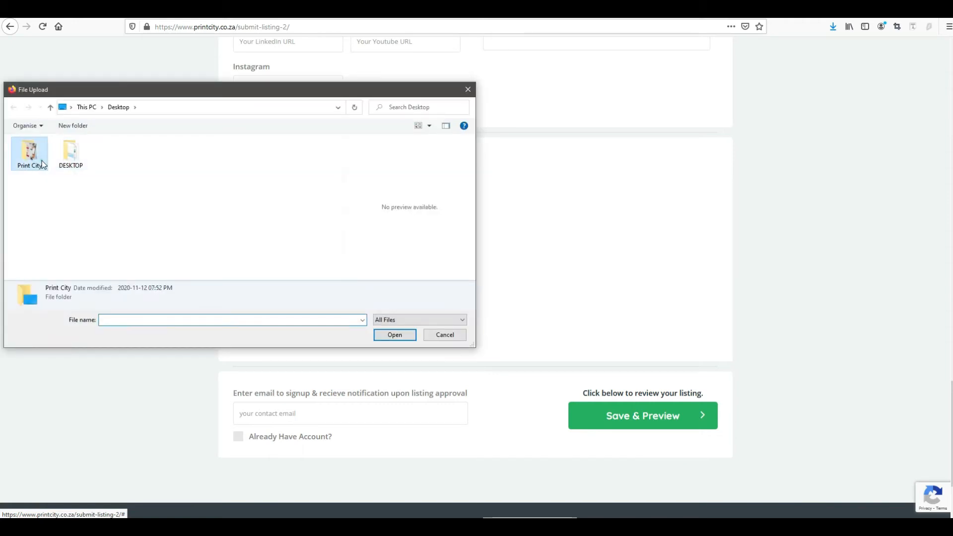
double_click(29, 153)
click(92, 166)
ctrl+click(148, 171)
ctrl+click(202, 169)
click(392, 335)
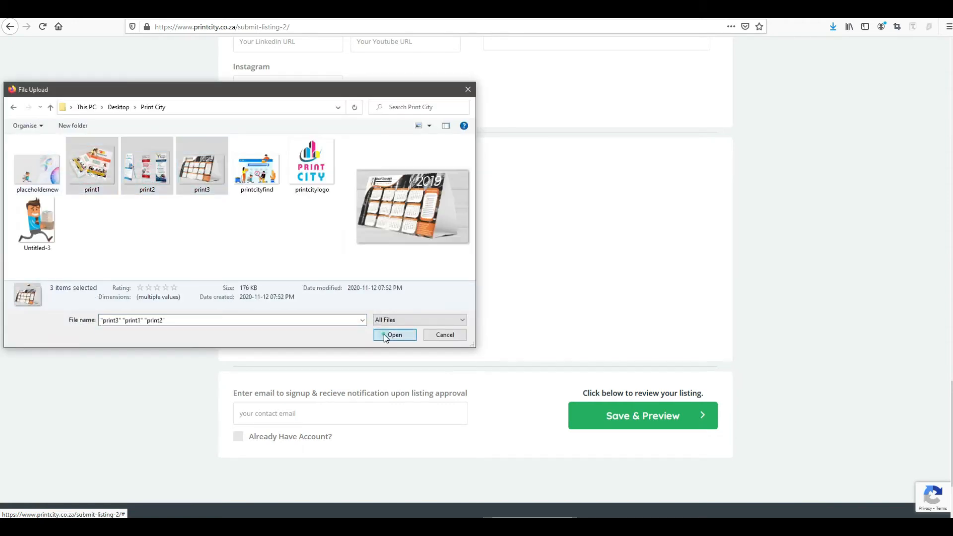
Step: Upload printcitylogo as the business logo
scroll(415, 334, down, 2)
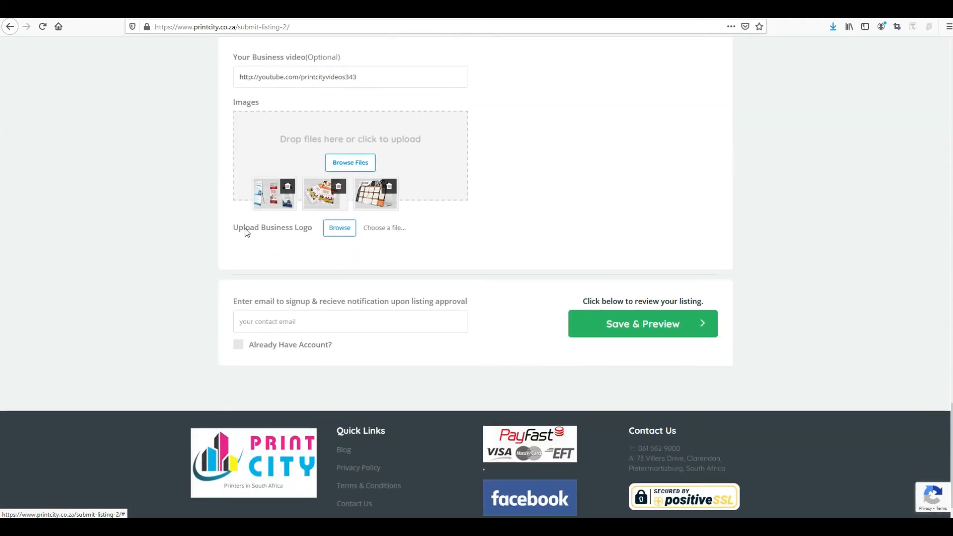
drag(318, 232, 237, 234)
click(339, 228)
click(310, 163)
click(394, 335)
Step: Enter the contact email and save the listing for preview
click(295, 324)
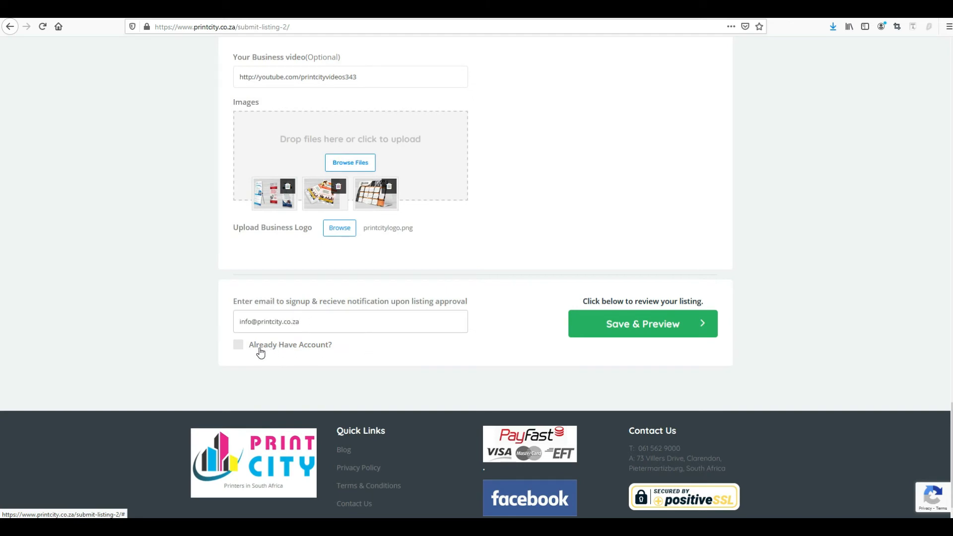
click(601, 326)
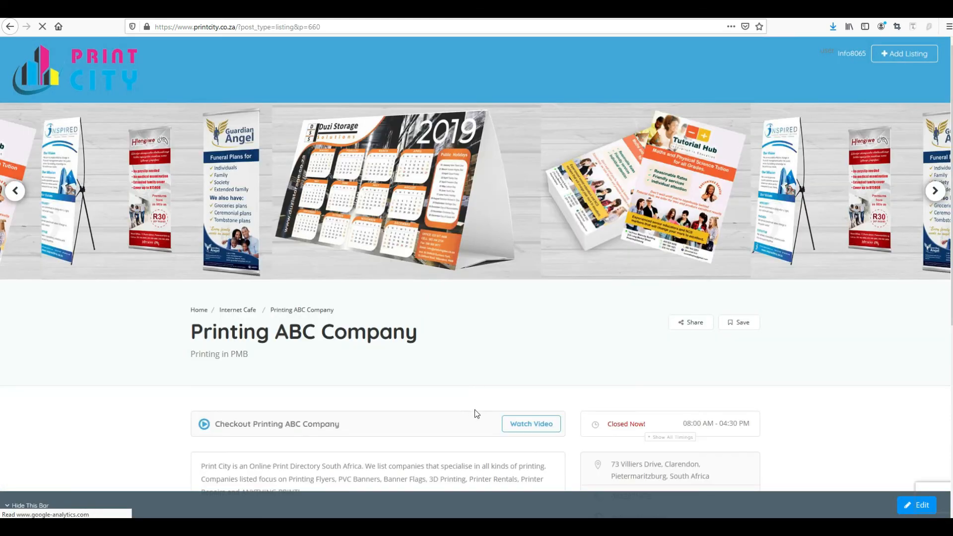
Step: Browse the preview's image carousel and step through the enlarged gallery images
click(934, 192)
click(666, 199)
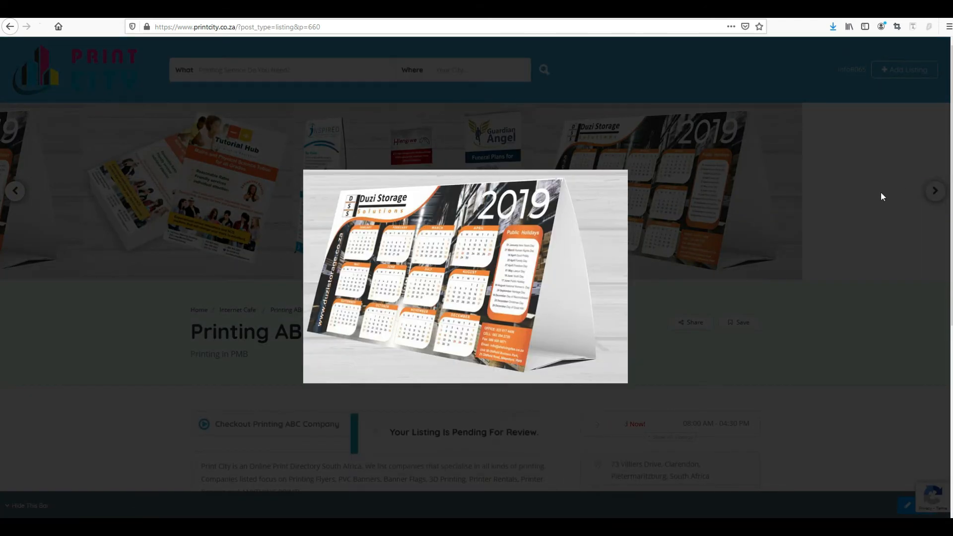
click(877, 221)
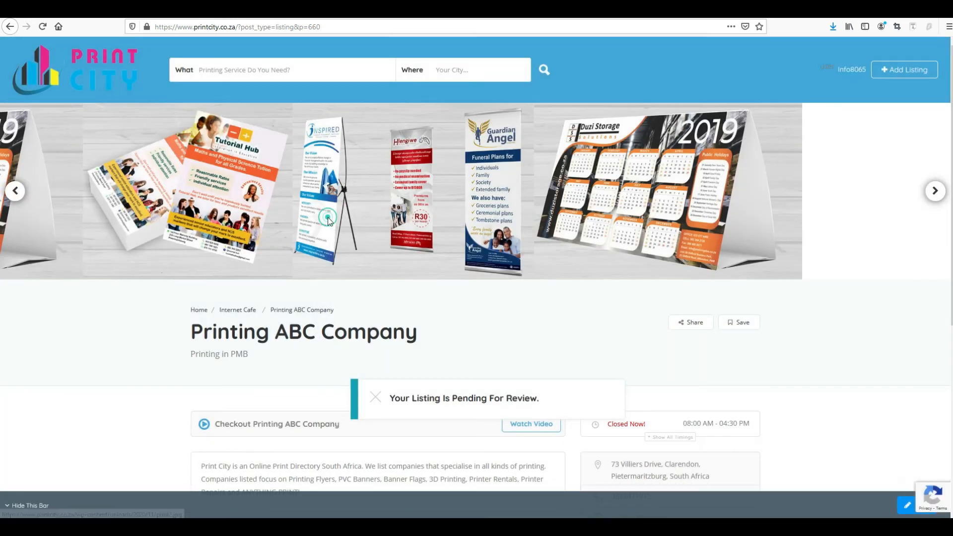
click(328, 221)
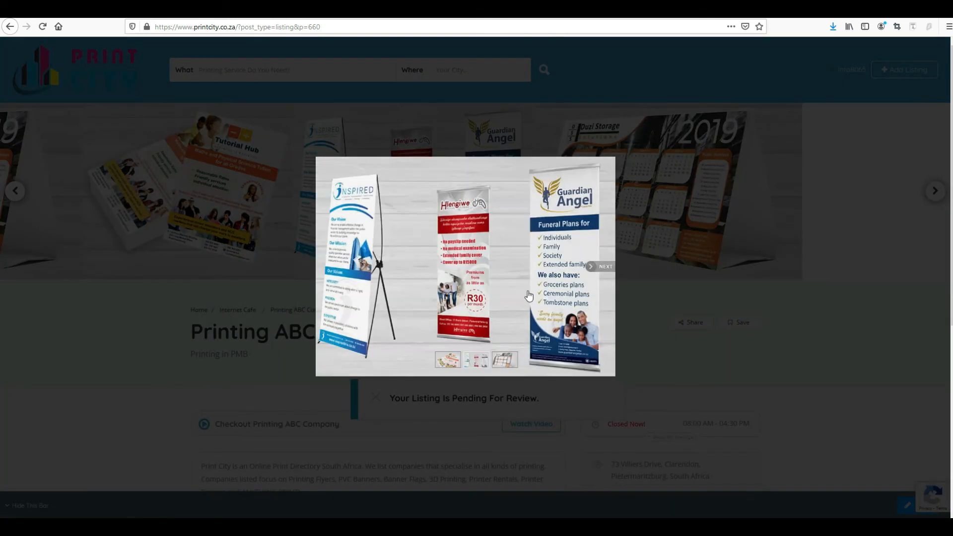
click(598, 269)
click(605, 264)
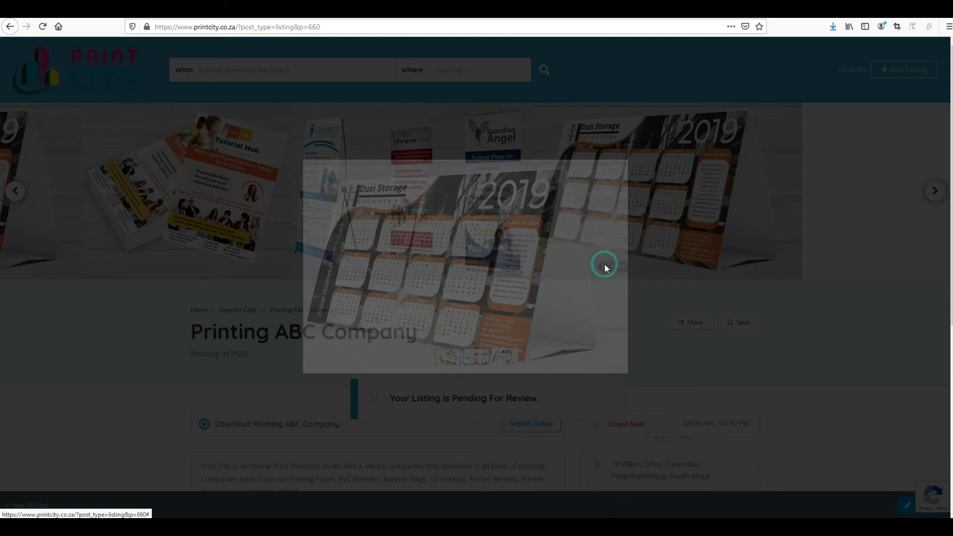
click(631, 287)
Step: Scroll through the listing and open the sign-in form
scroll(526, 361, down, 3)
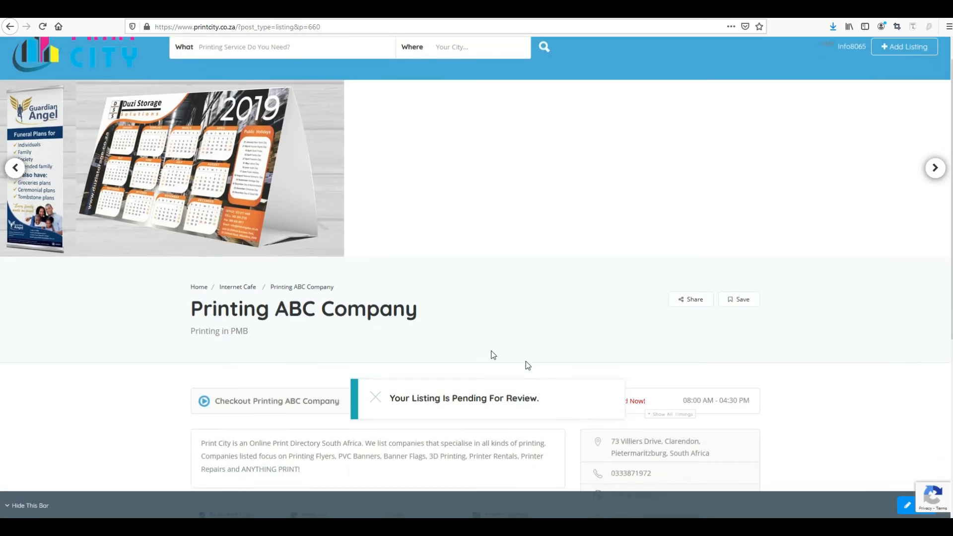
scroll(402, 353, down, 5)
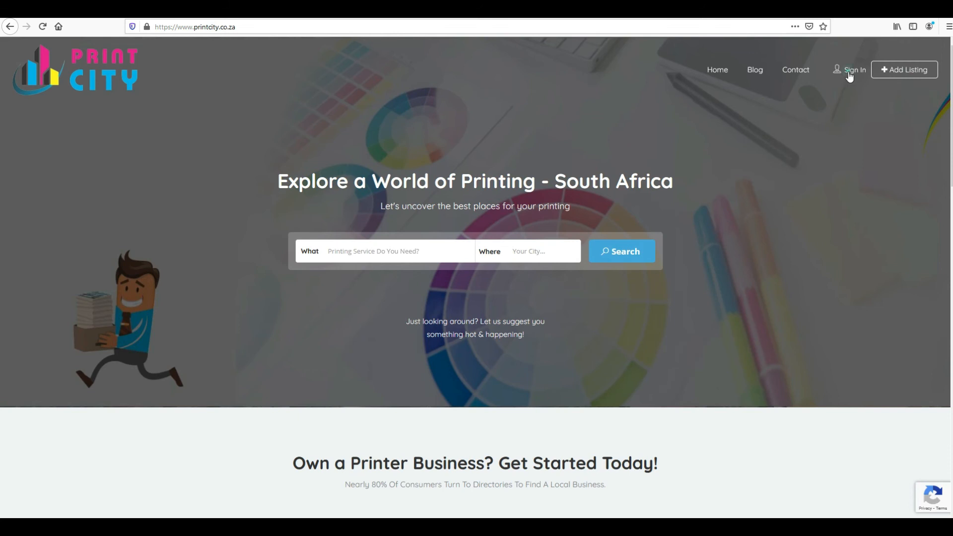
click(850, 71)
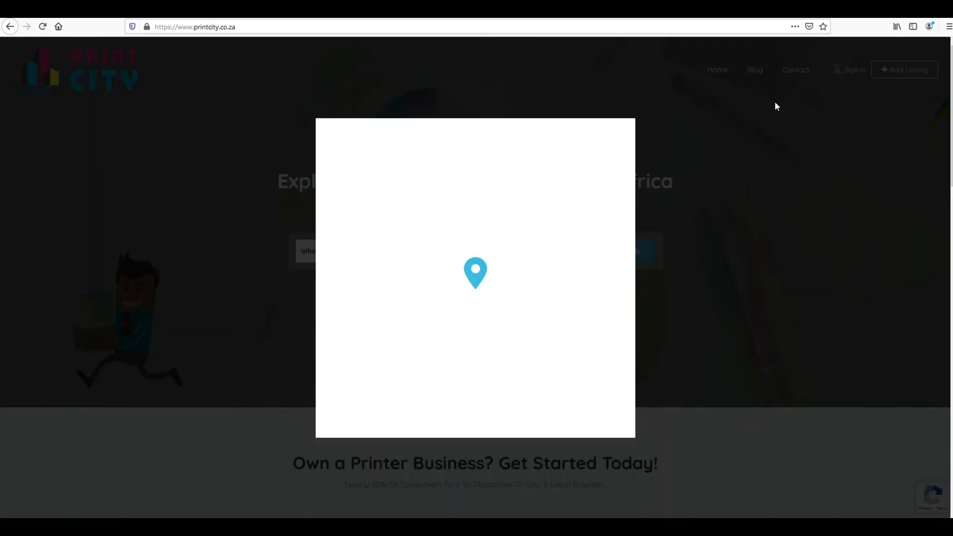
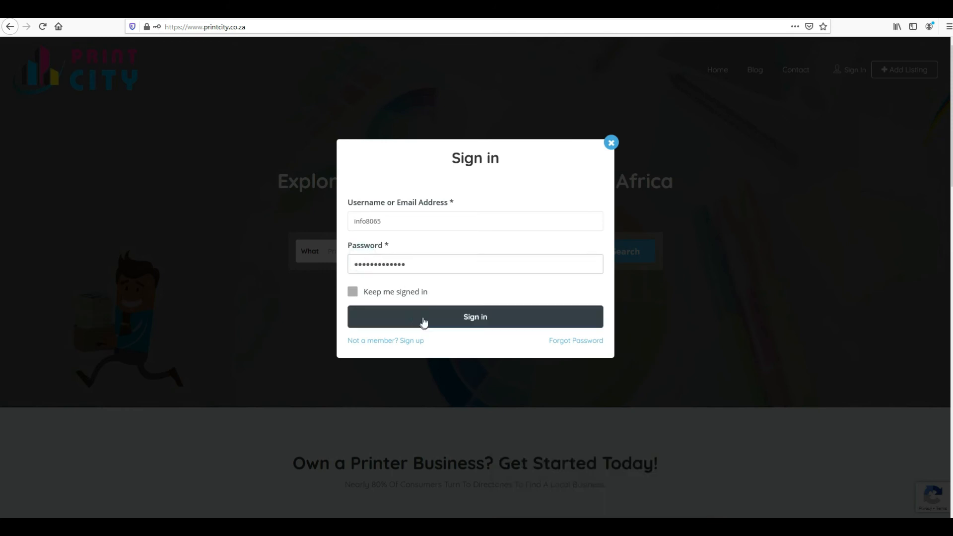
Step: Sign in and open the account Dashboard, showing 0 user views, customer leads and reviews
click(424, 322)
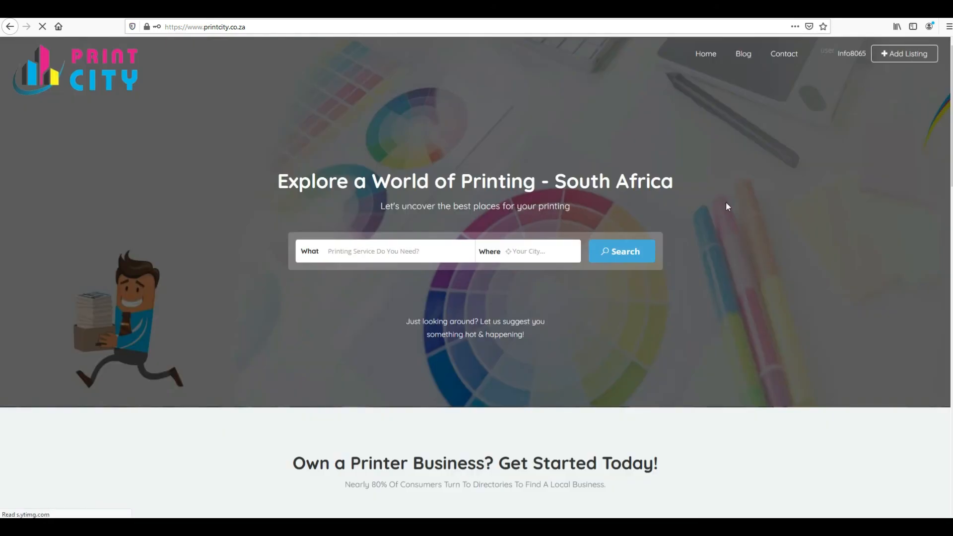
click(850, 70)
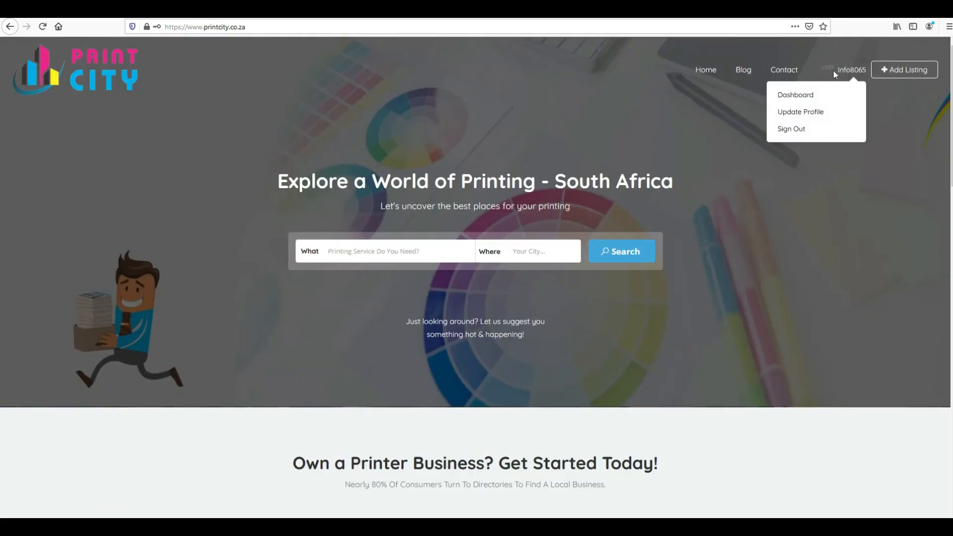
click(797, 97)
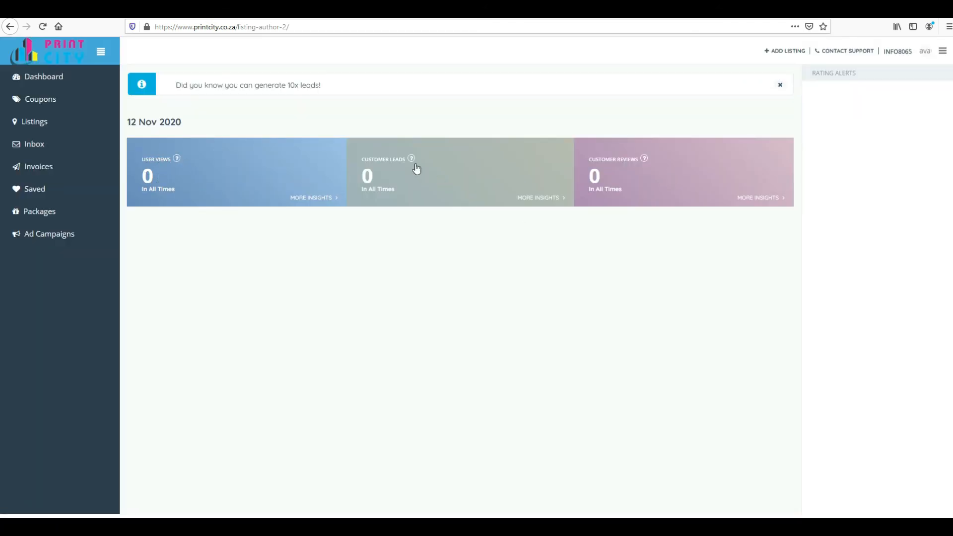
click(40, 84)
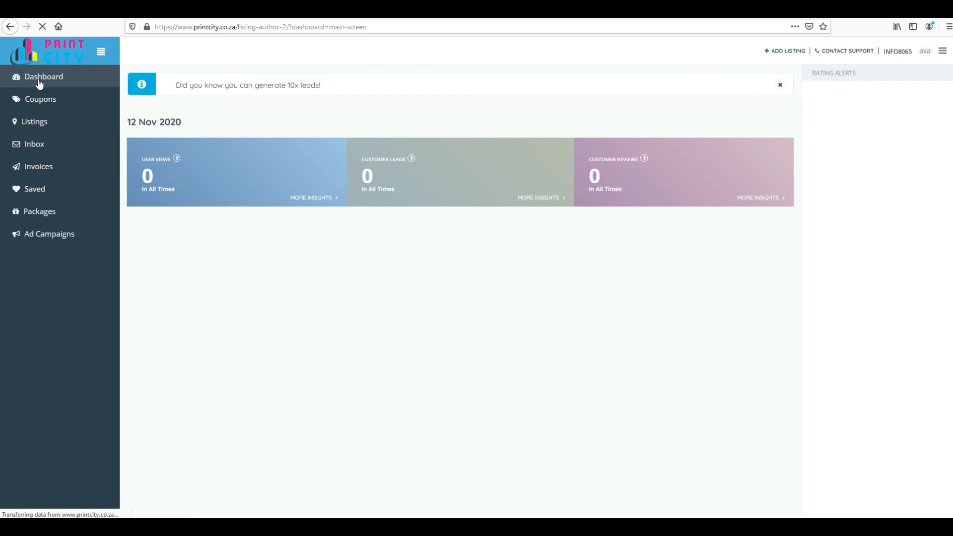